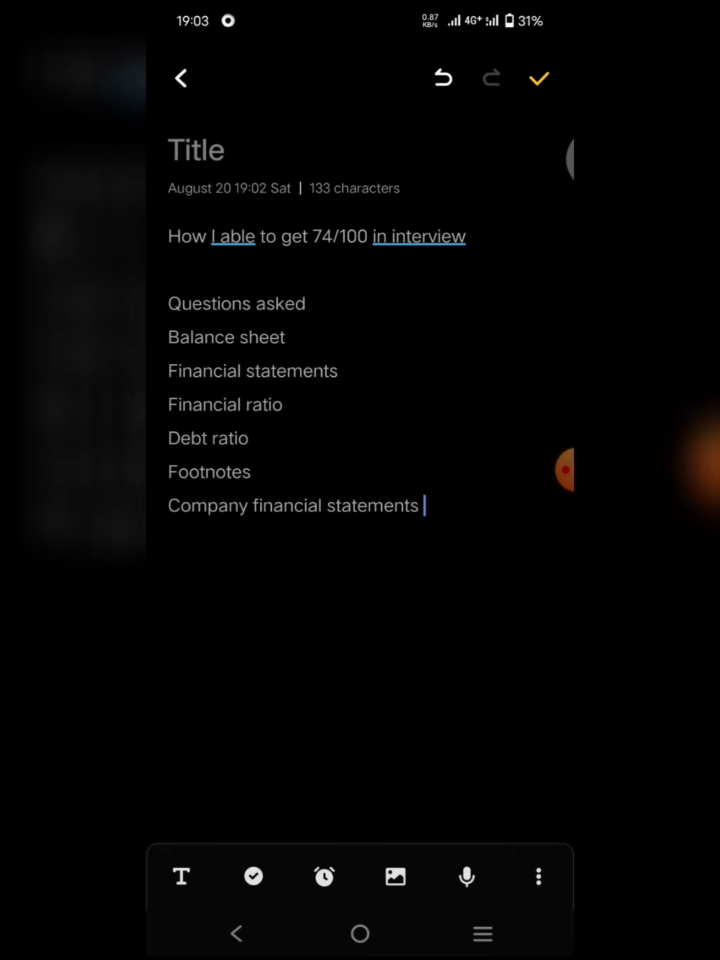
Enter and leave editing twice after 'Company financial statements', ending with the 74/100 heading visible.
click(424, 510)
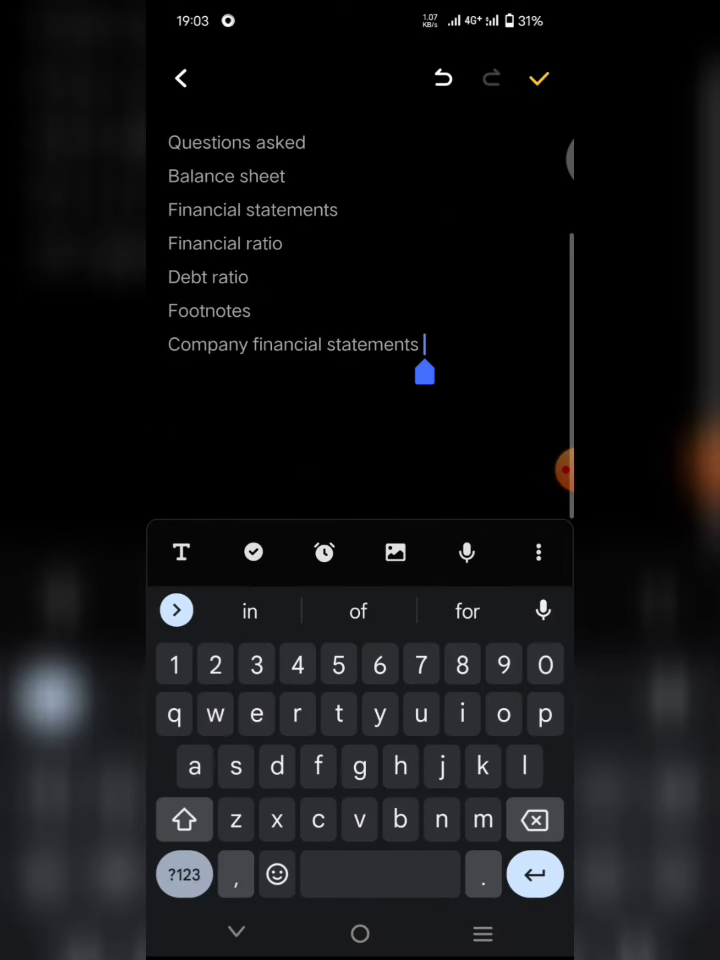
click(237, 931)
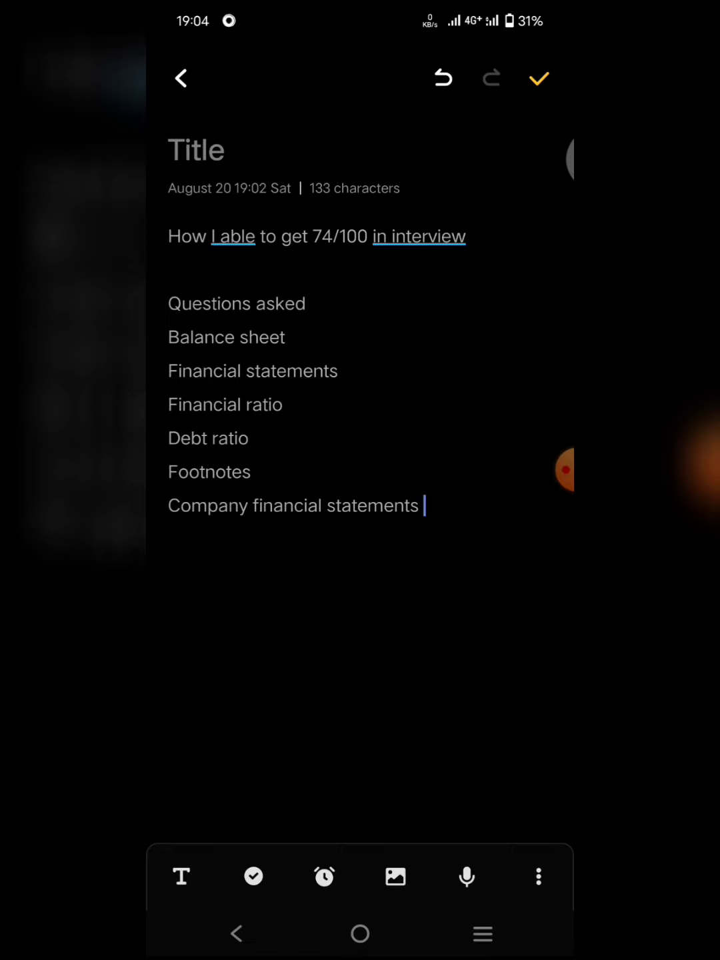
click(424, 506)
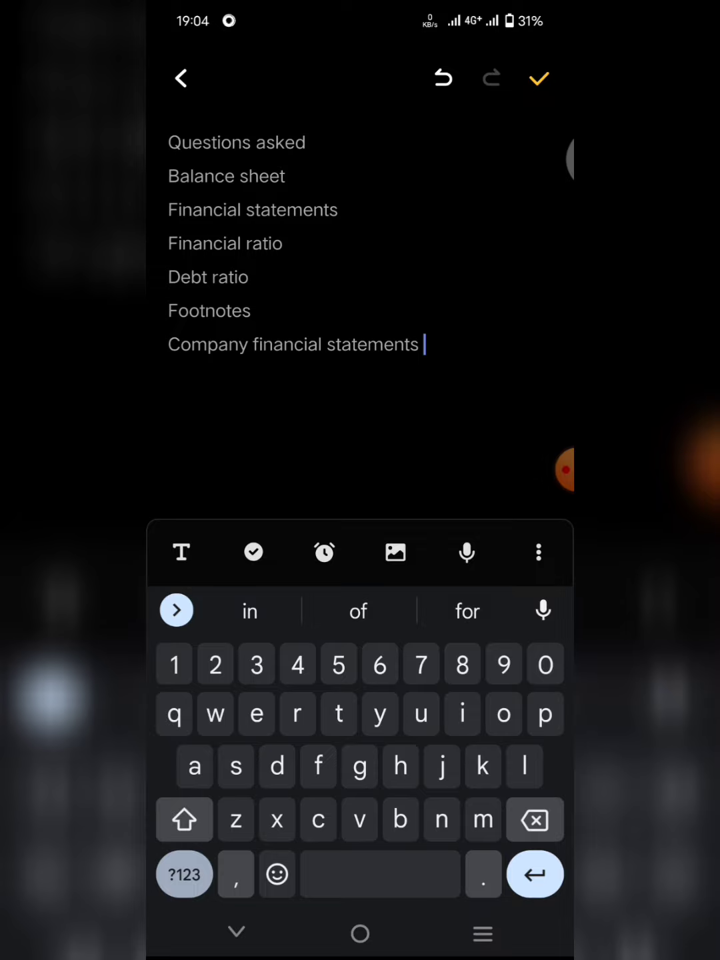
click(236, 932)
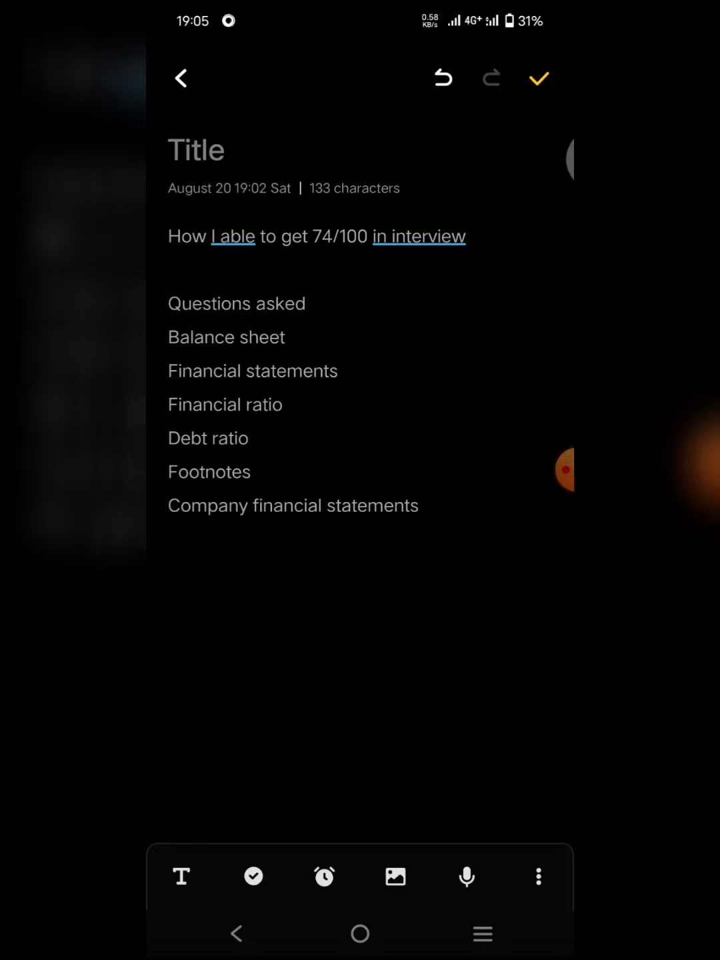
scroll(360, 375, down, 1)
scroll(360, 480, down, 1)
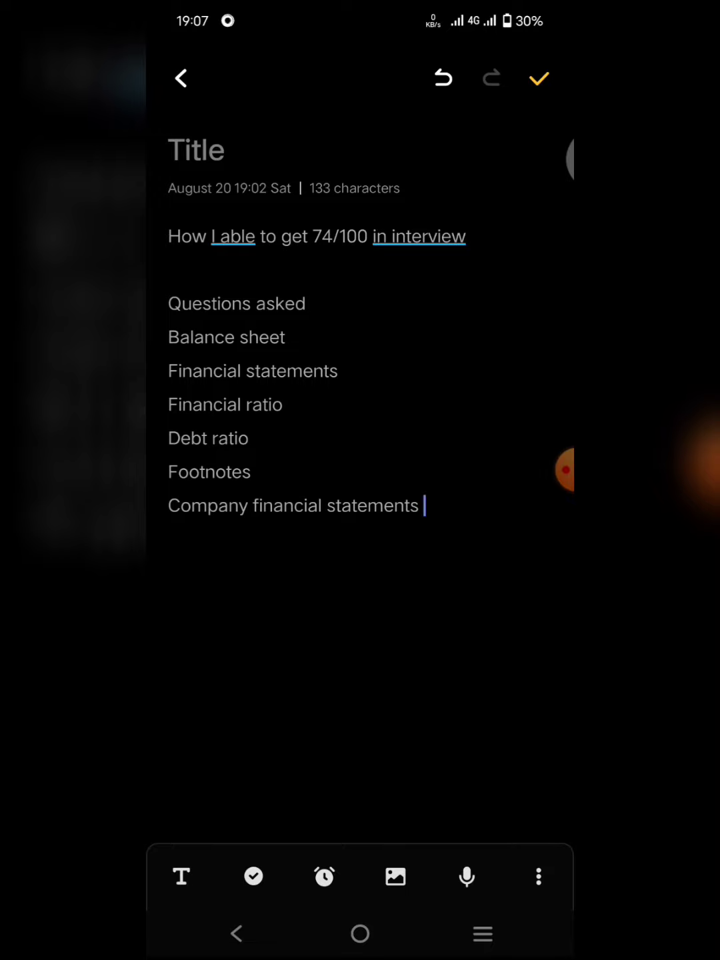
Edit briefly after 'Company financial statements', then dismiss the keyboard to show the whole note.
click(425, 507)
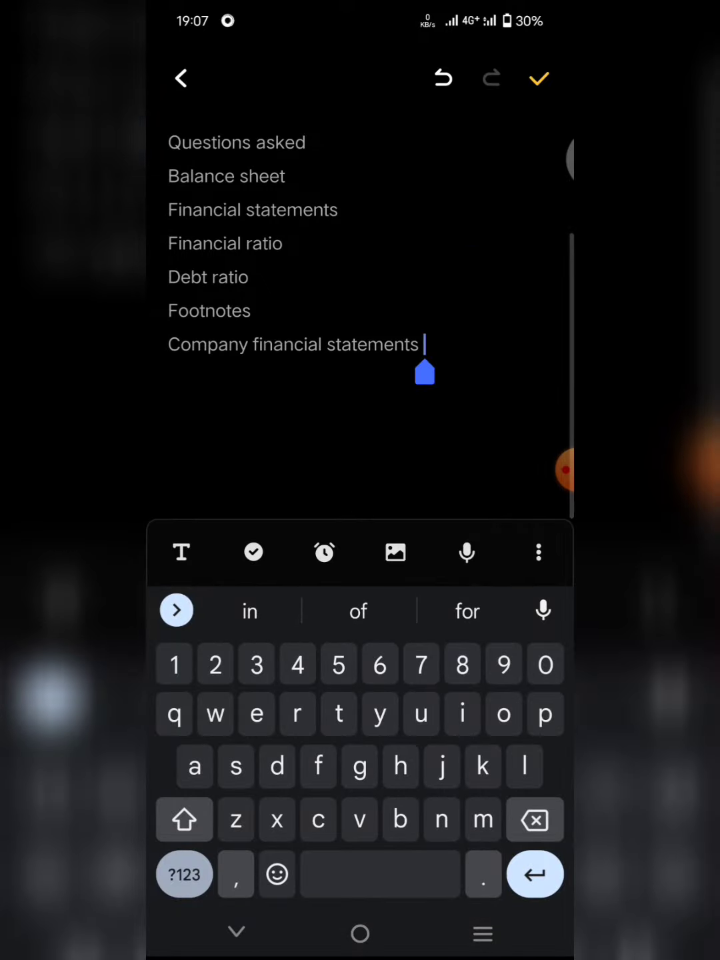
click(237, 931)
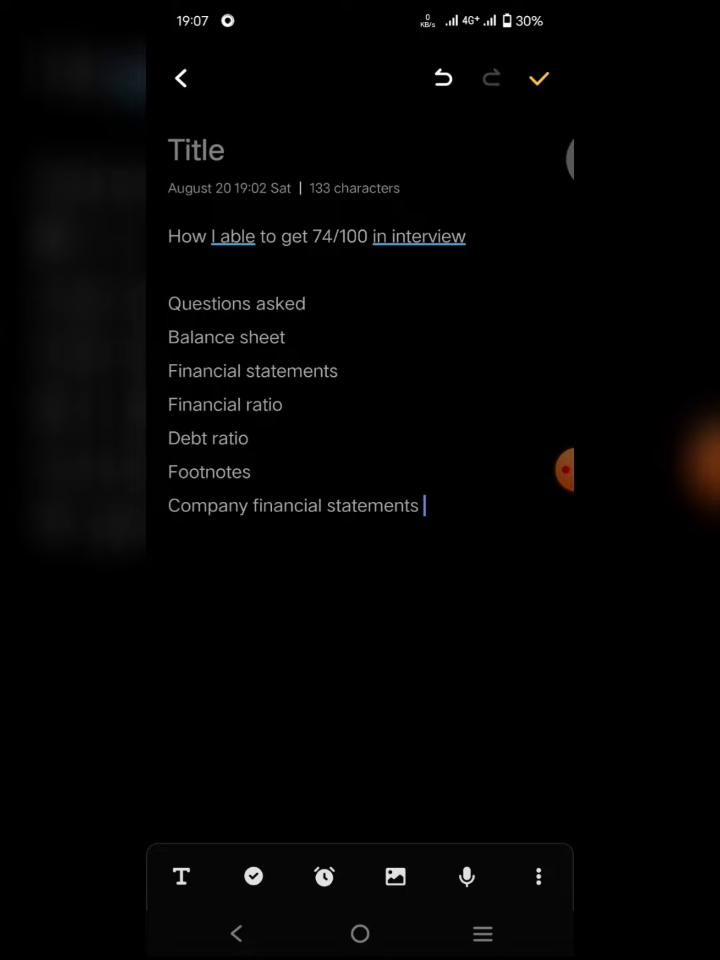
scroll(360, 480, down, 1)
Edit after 'Footnotes', hide the keyboard, then resume editing after 'Company financial statements'.
click(252, 471)
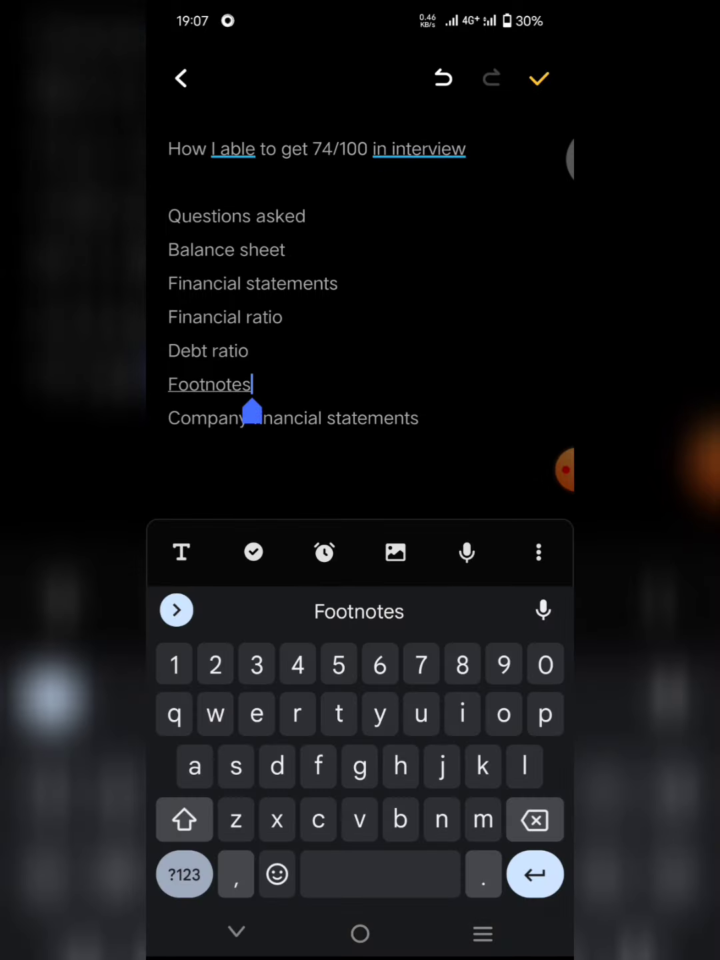
key(Escape)
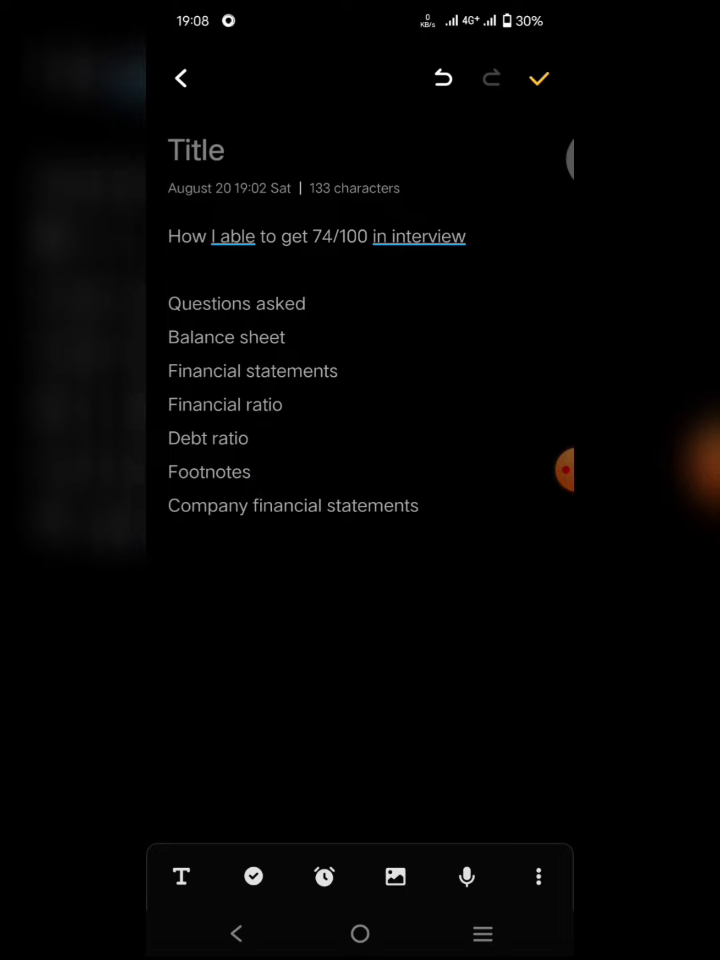
click(425, 506)
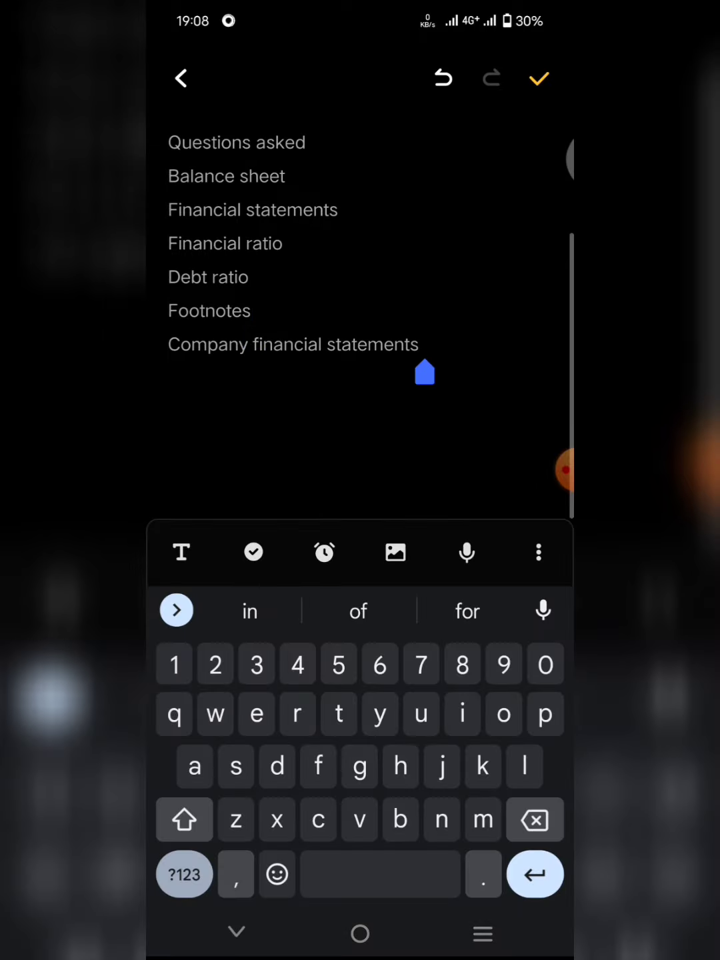